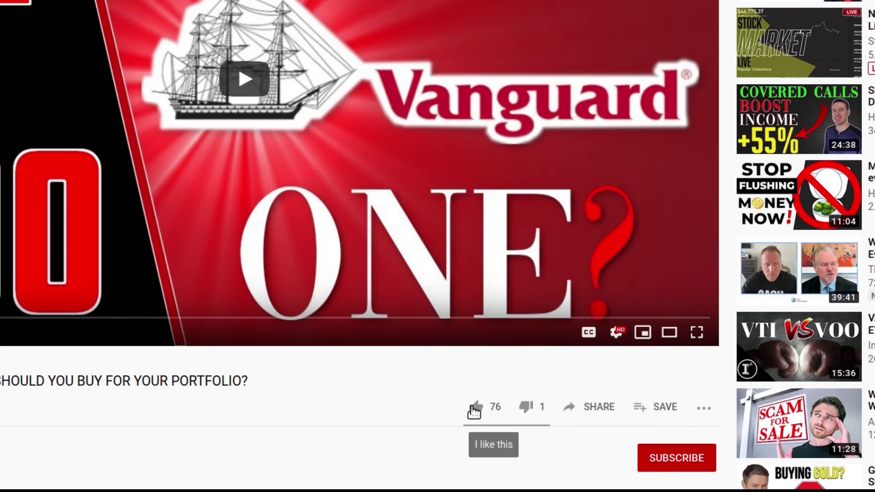
- Like the video and subscribe to its channel with all notifications turned on
left_click(475, 406)
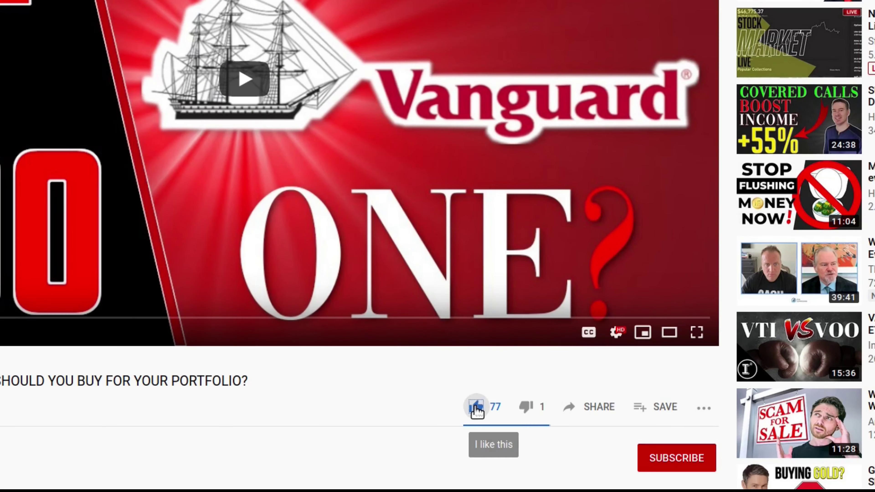
left_click(670, 458)
left_click(704, 458)
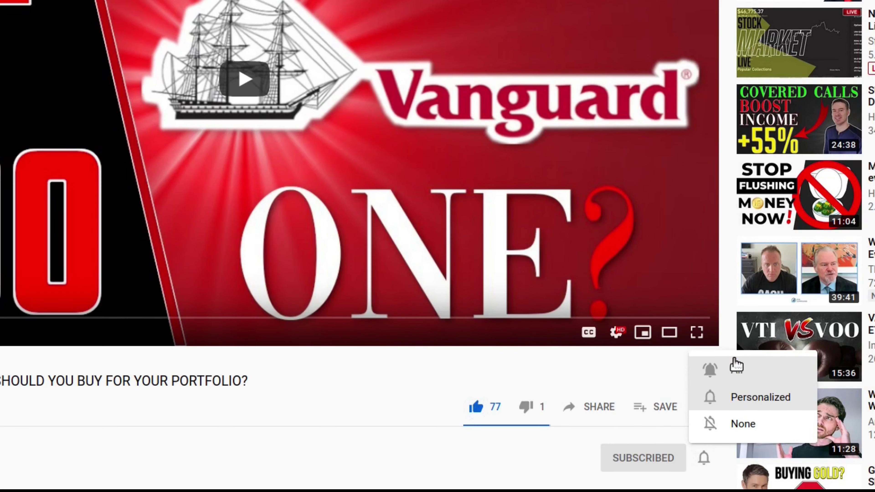
left_click(733, 364)
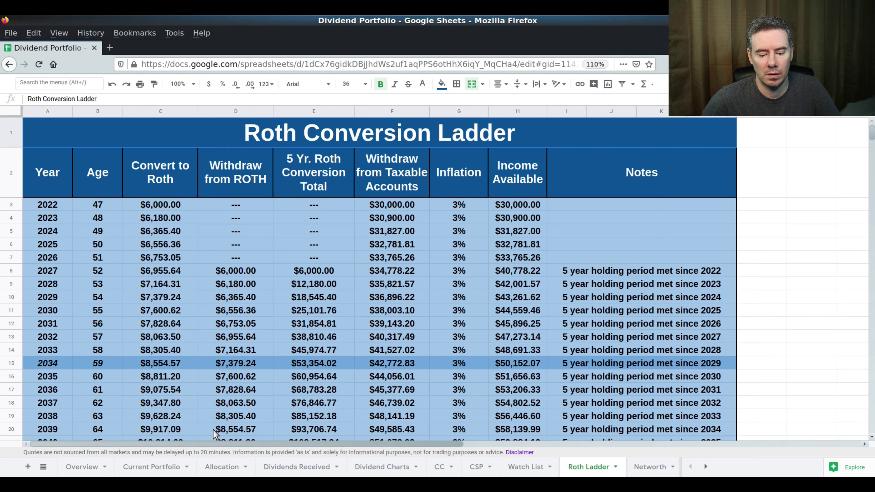
- Examine the early Roth conversion amounts, the five-year conversion total, the inflation rate and the 2028 Roth withdrawal in the ladder sheet
left_click(159, 206)
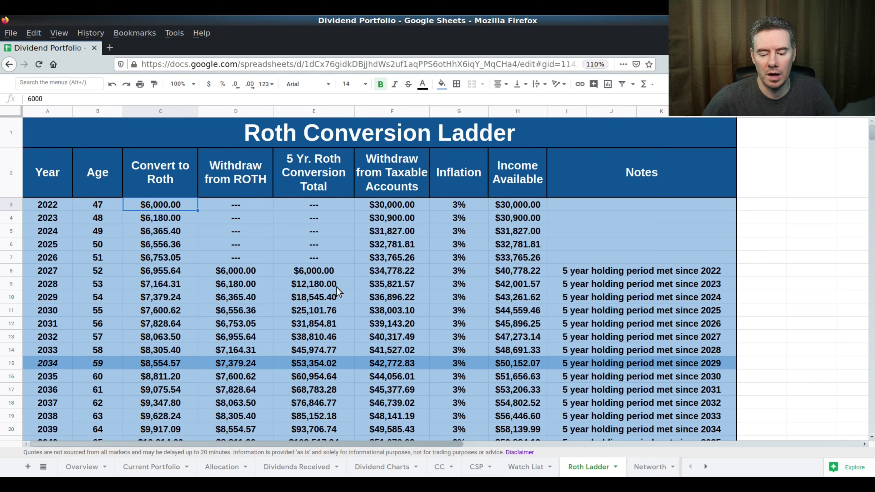
left_click(316, 271)
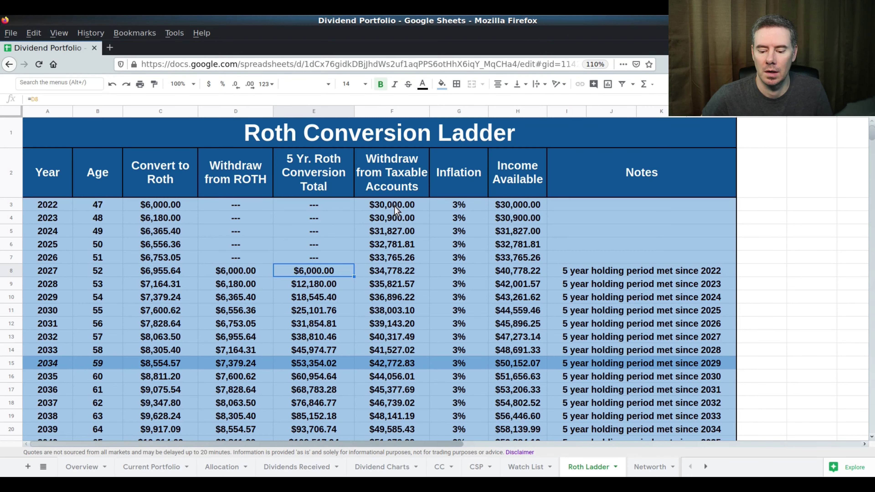
left_click(458, 203)
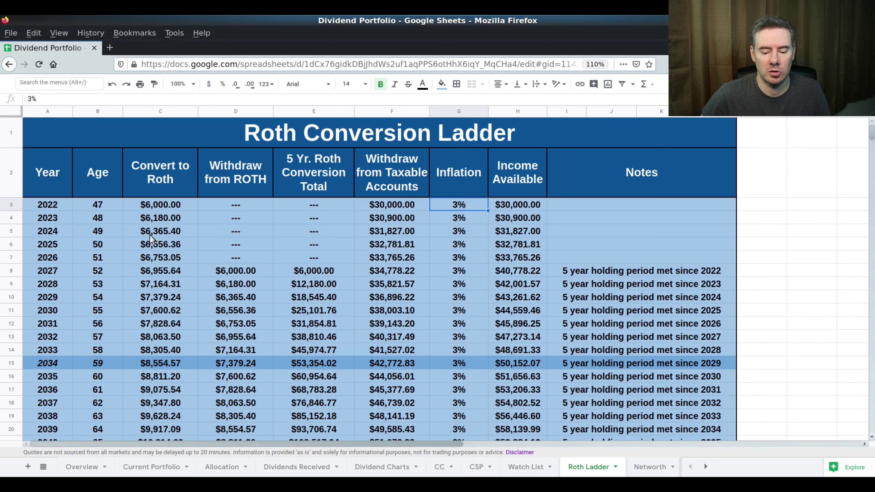
left_click(159, 218)
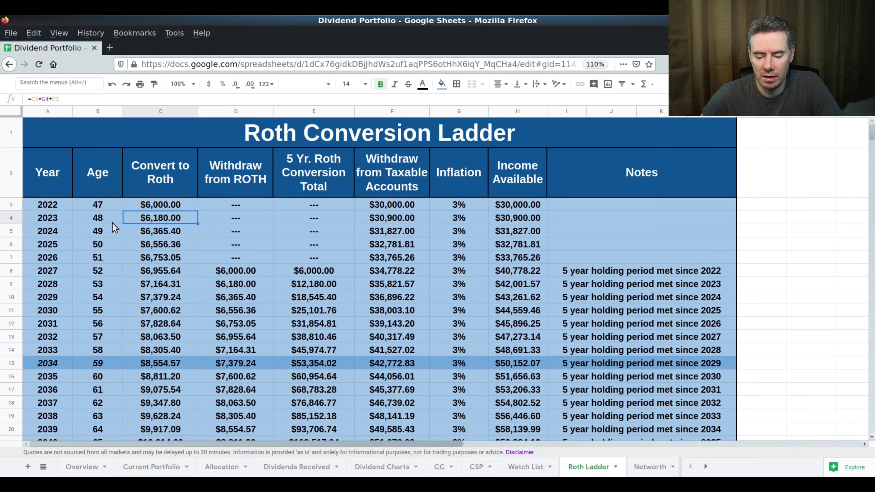
left_click(243, 283)
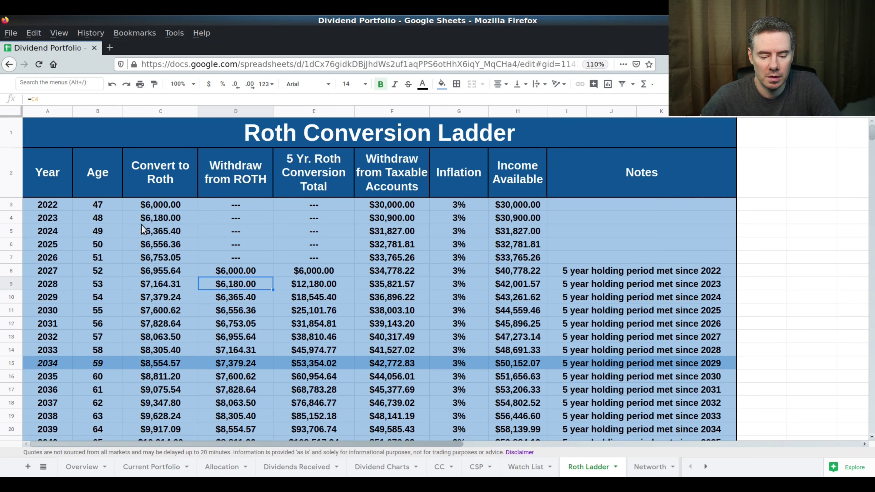
left_click(162, 233)
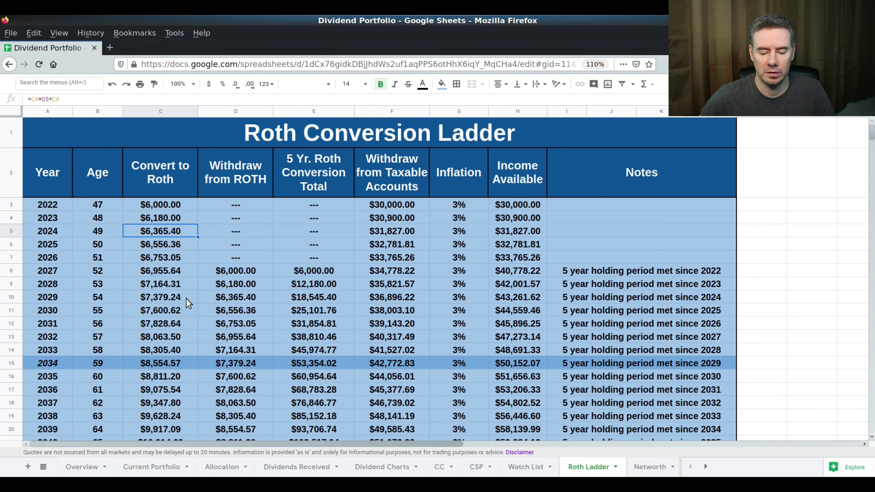
- Set the inflation rate for 2022 to 2% in the Roth Conversion Ladder
left_click(451, 207)
type("2%")
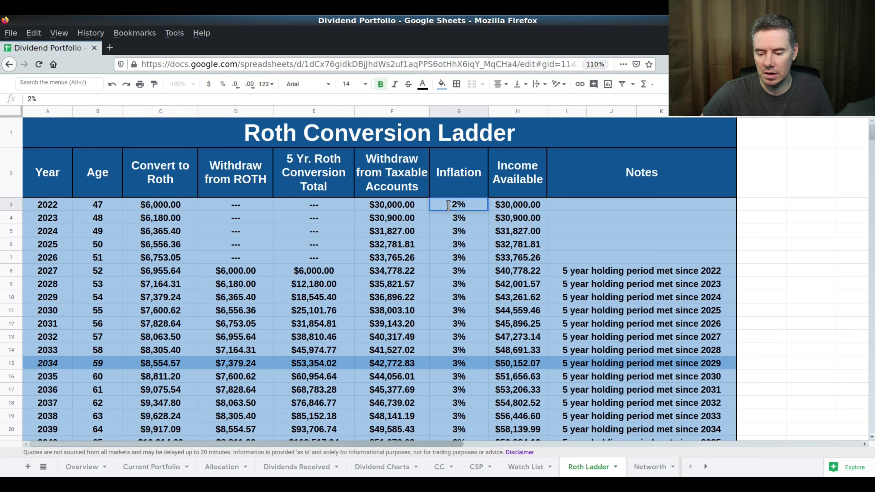
key("Return")
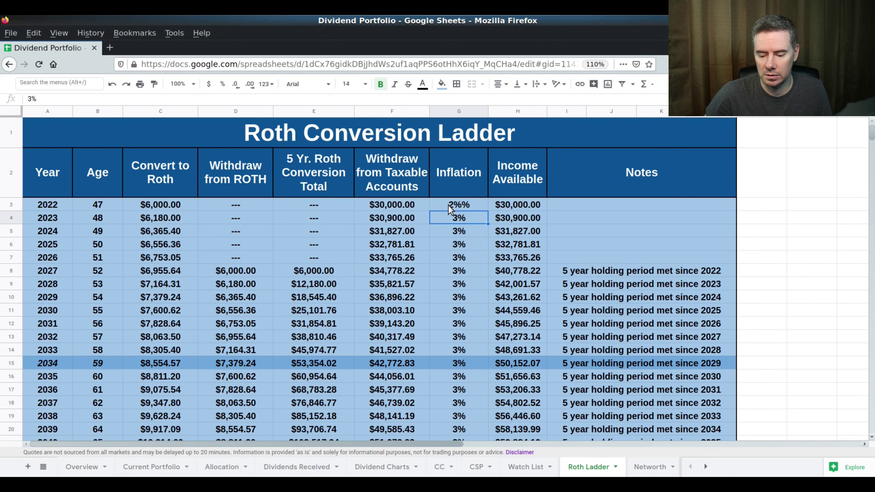
left_click(473, 206)
type("2")
key("Return")
left_click(471, 208)
type("2%")
key("Return")
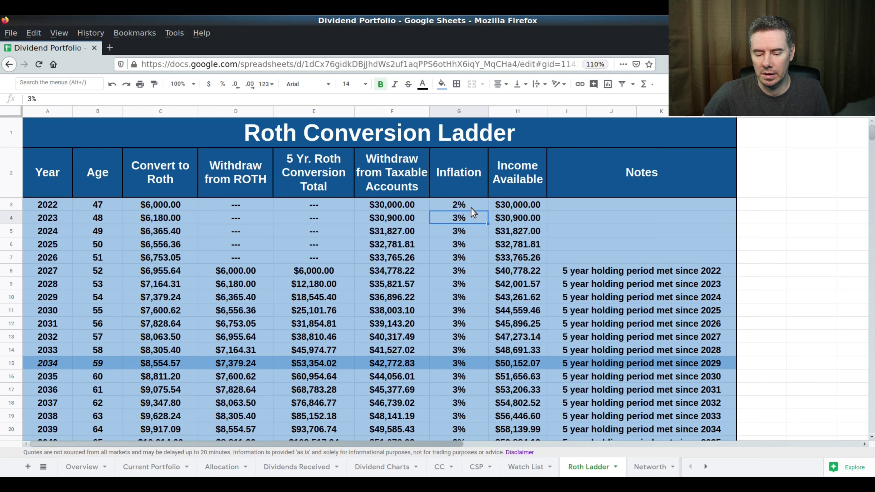
- Set the inflation rate for 2023 to 2%
type("2%")
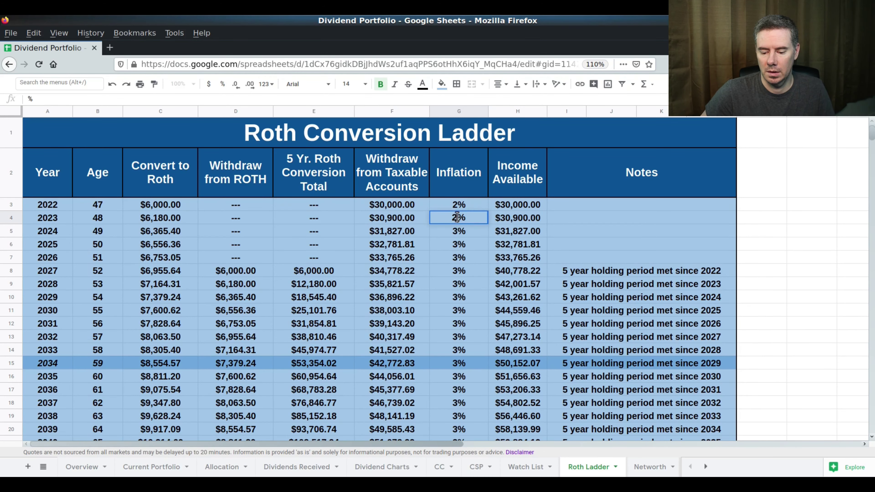
key("Return")
left_click(457, 217)
type("2")
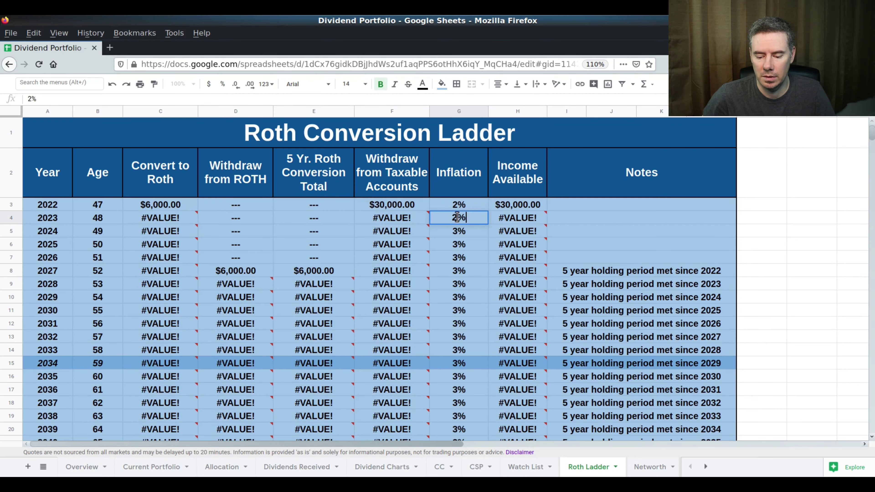
key("Return")
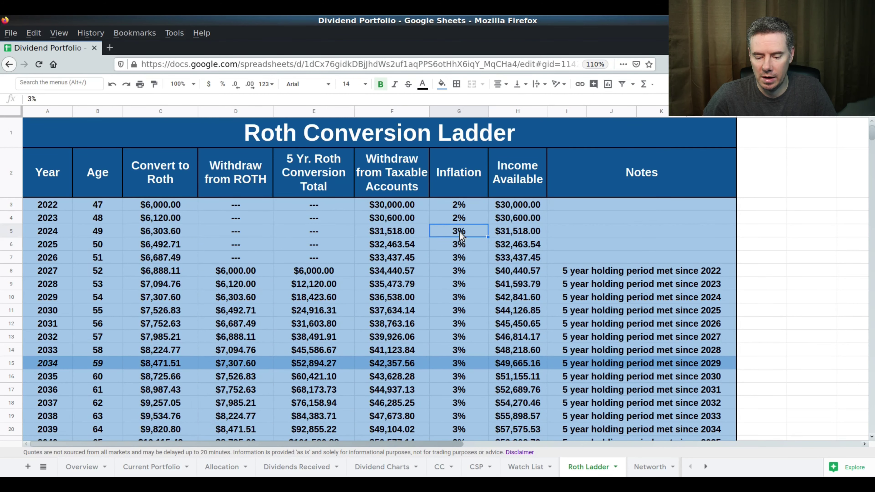
- Set the inflation rates for both 2022 and 2023 to 3%
left_click(467, 206)
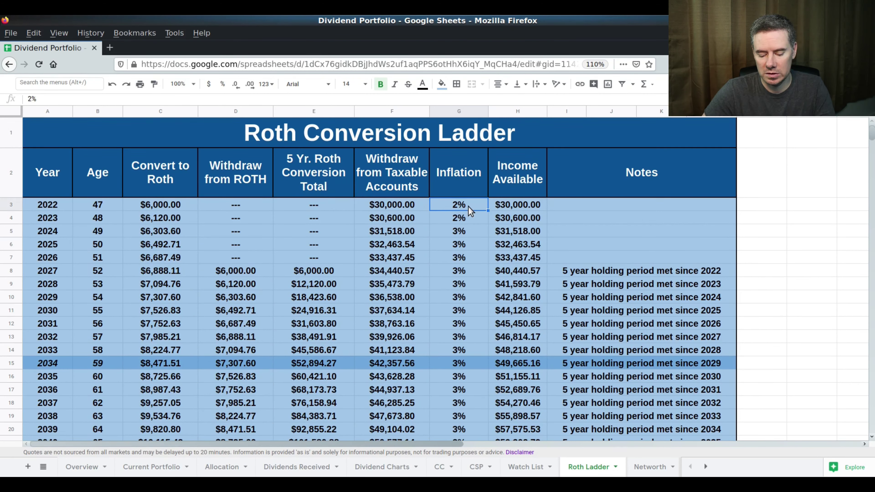
type("3%")
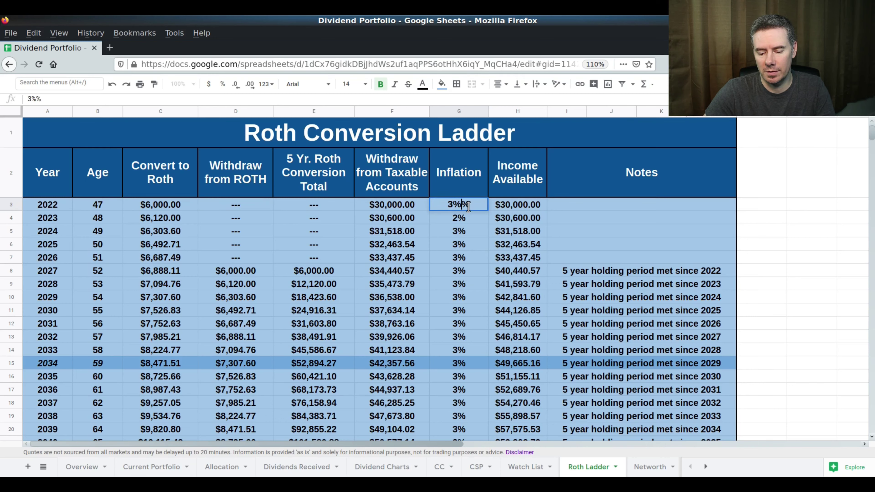
key("Return")
type("3%")
key("Return")
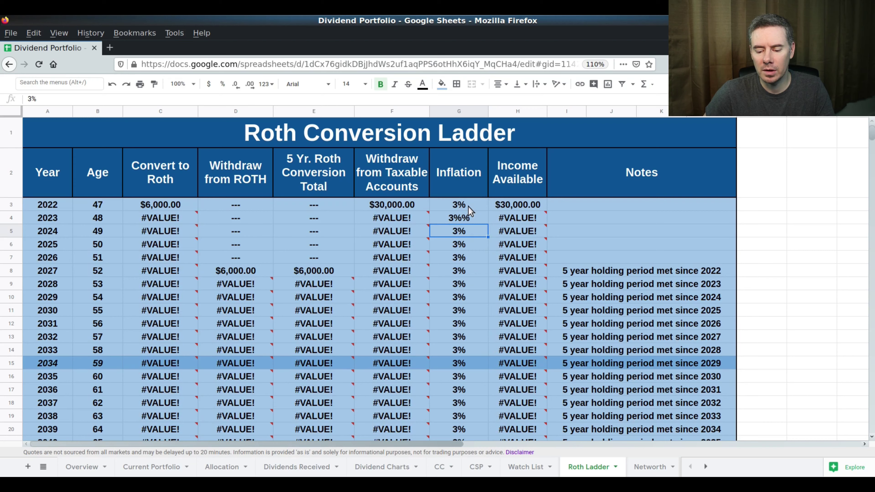
left_click(470, 219)
type("3")
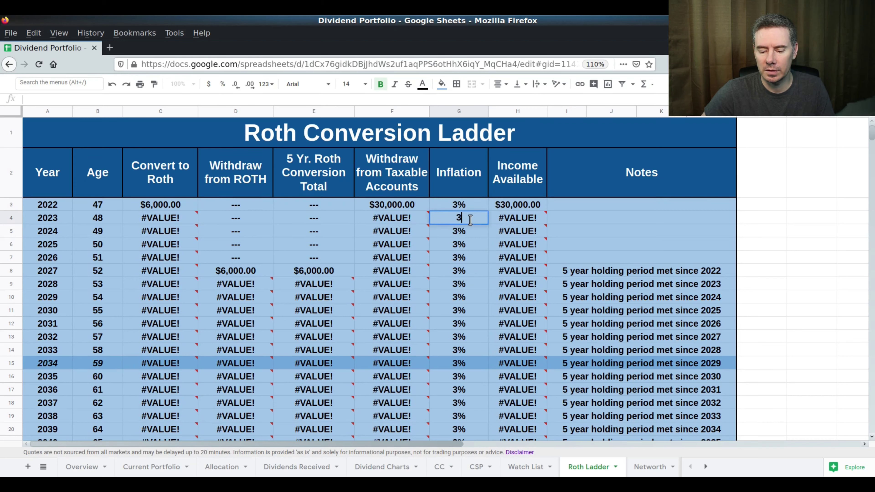
key("Return")
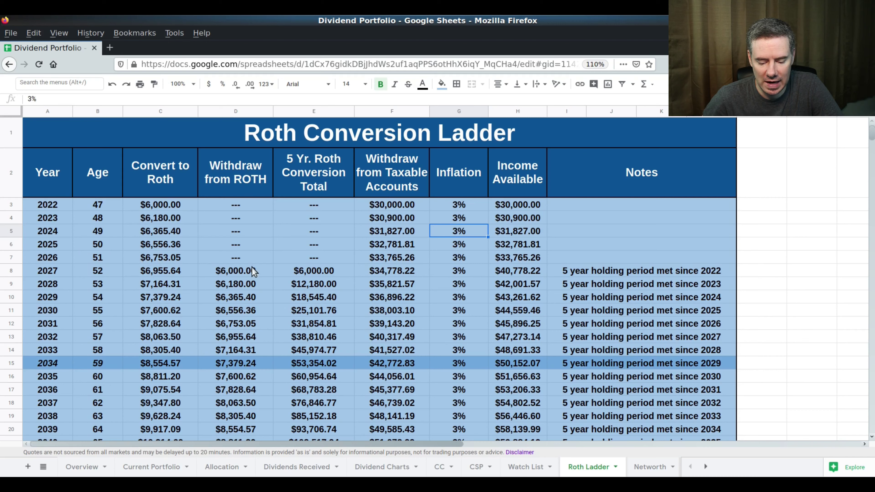
- Inspect the five-year Roth conversion total for 2031 and the Convert to Roth amount for 2022
left_click(304, 323)
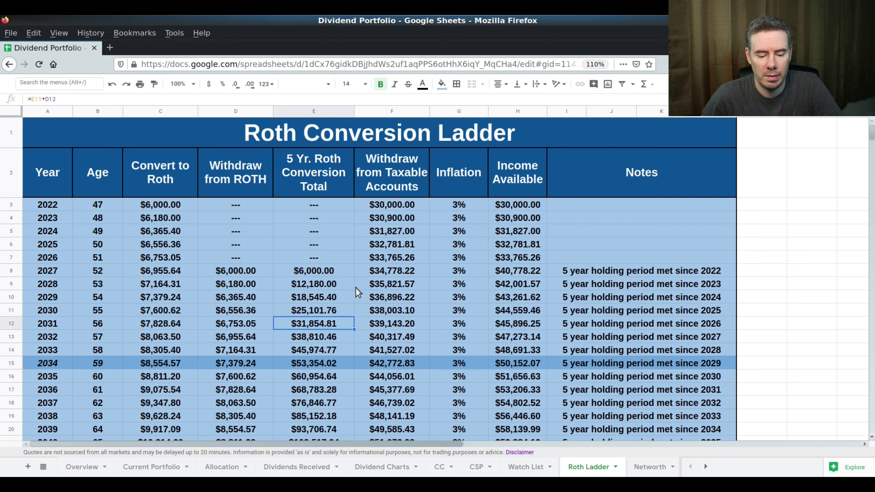
left_click(160, 203)
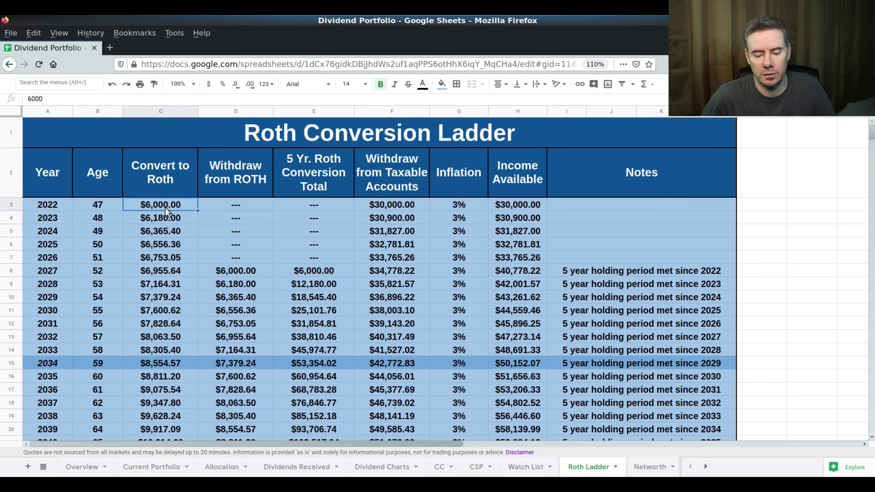